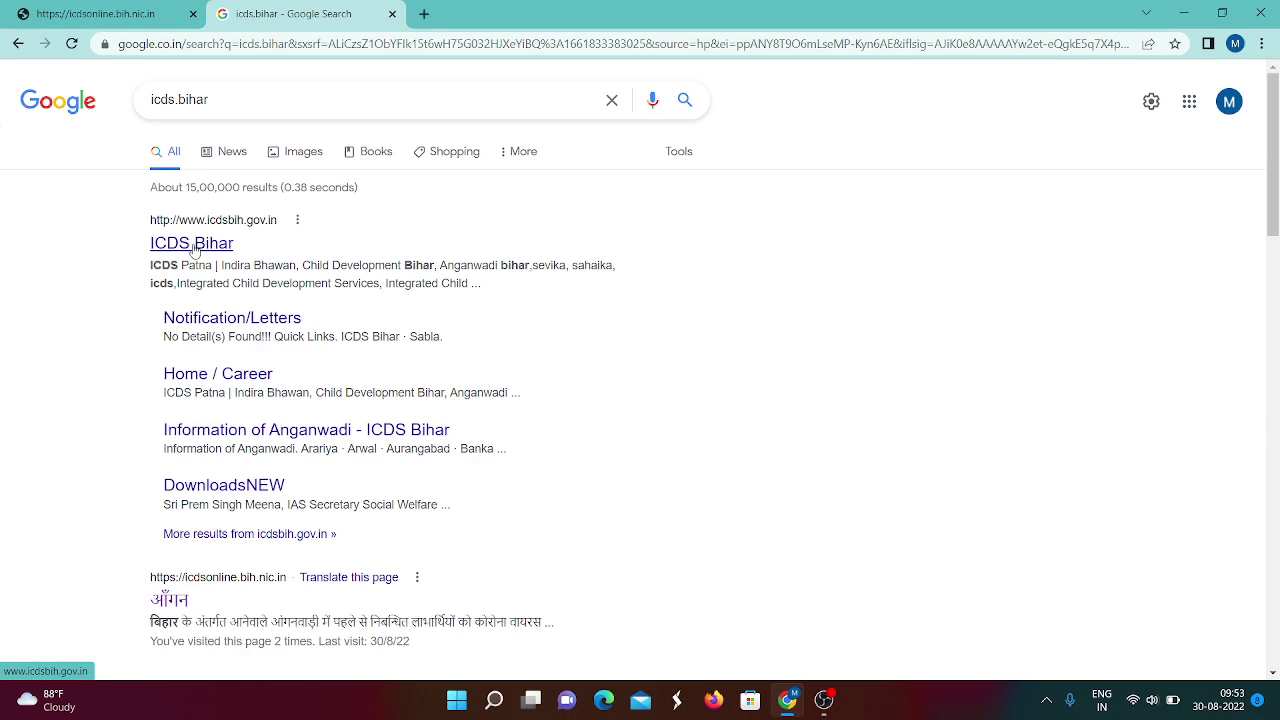
Step: Open the ICDS Bihar website, follow its MKUY online application link, and open the Kanya Utthan Yojana application form
left_click(193, 246)
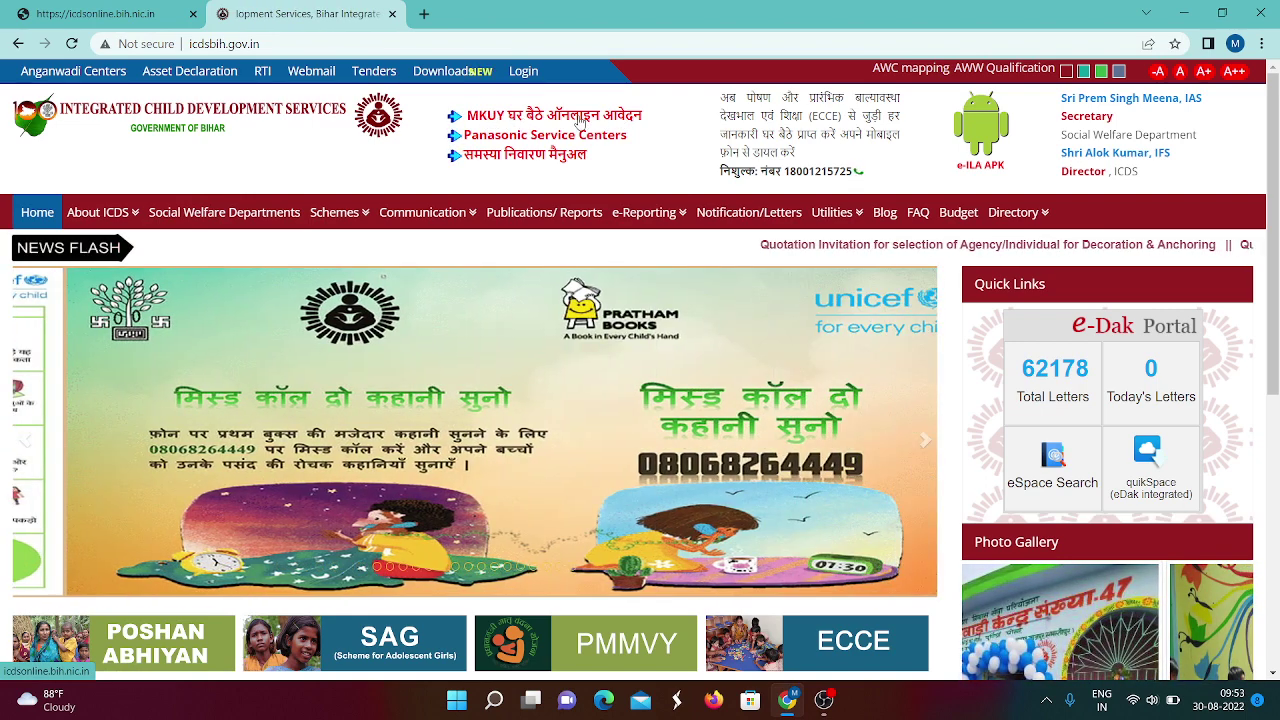
left_click(579, 121)
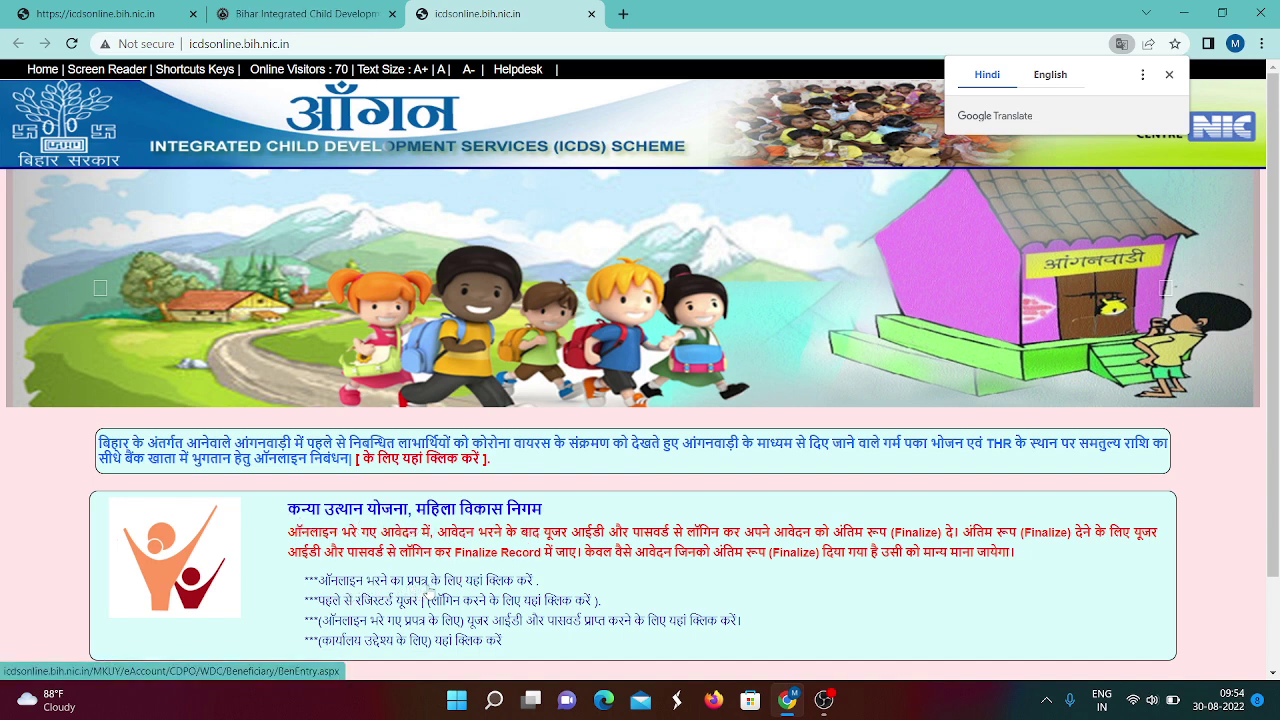
left_click(430, 591)
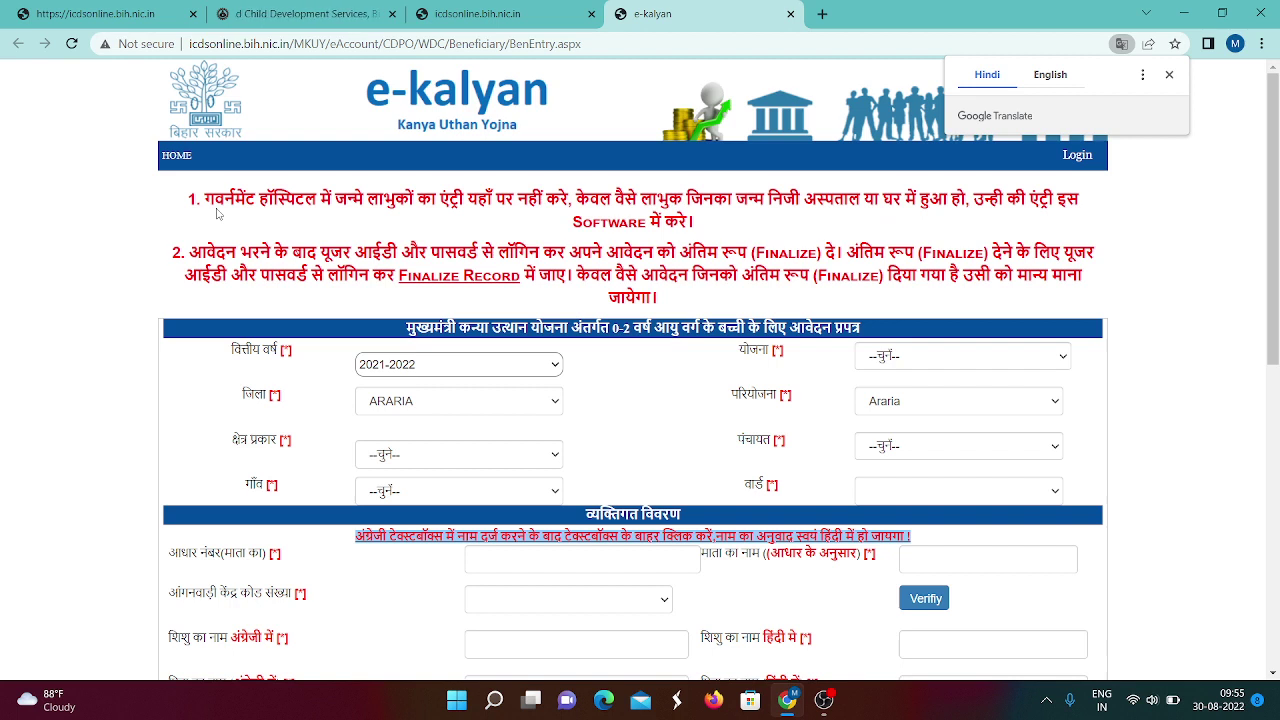
Step: Set the financial year to 2022-2023 and the scheme to Mukhyamantri Kanya Utthan Yojana (0-1)
left_click(470, 368)
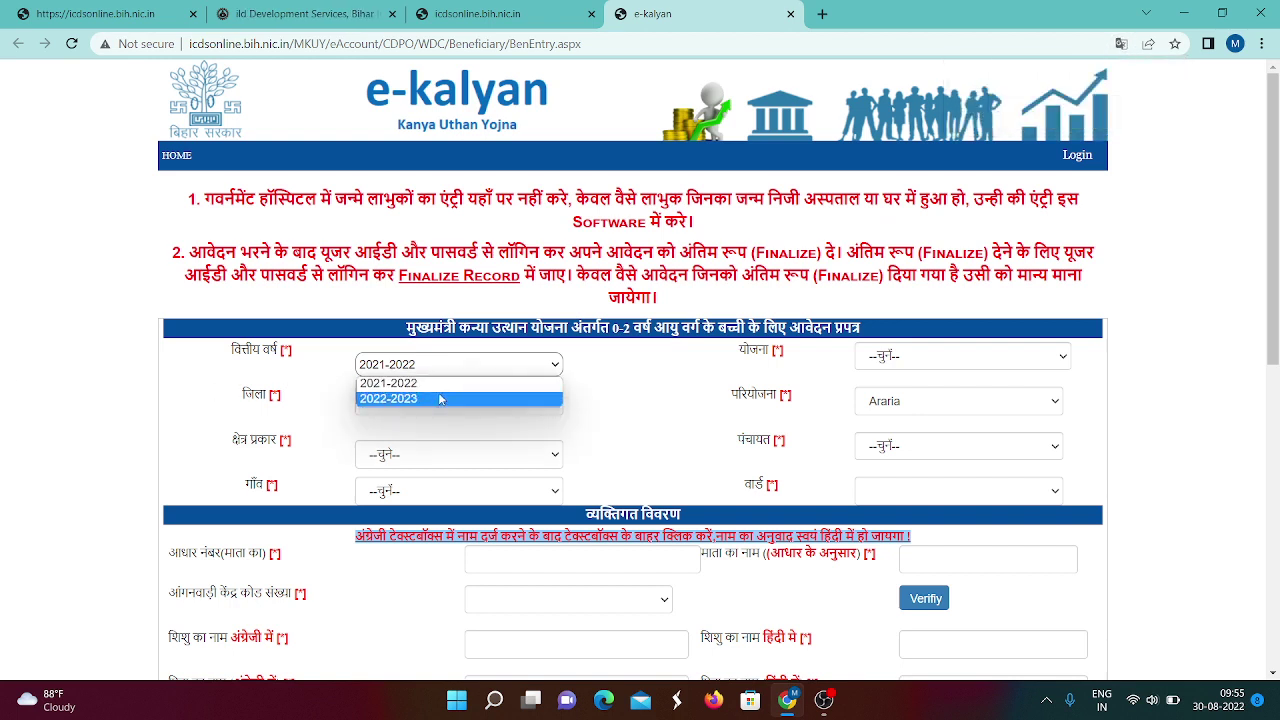
left_click(440, 399)
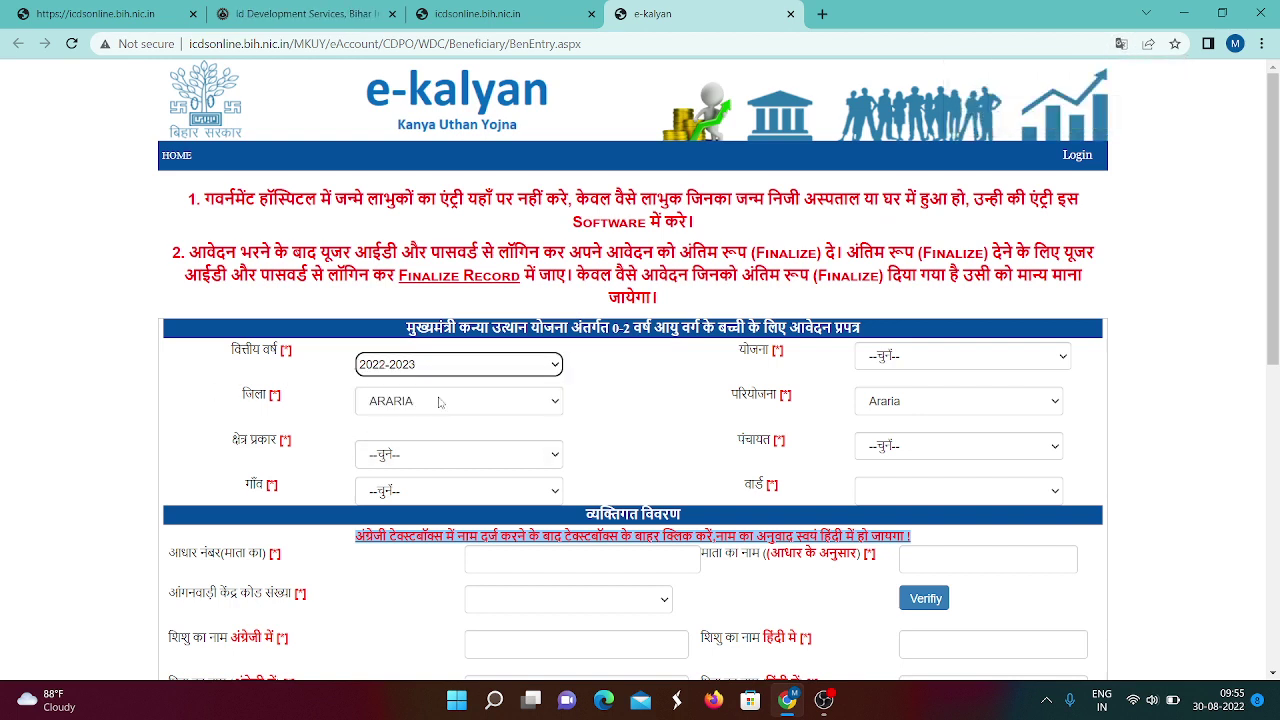
left_click(911, 362)
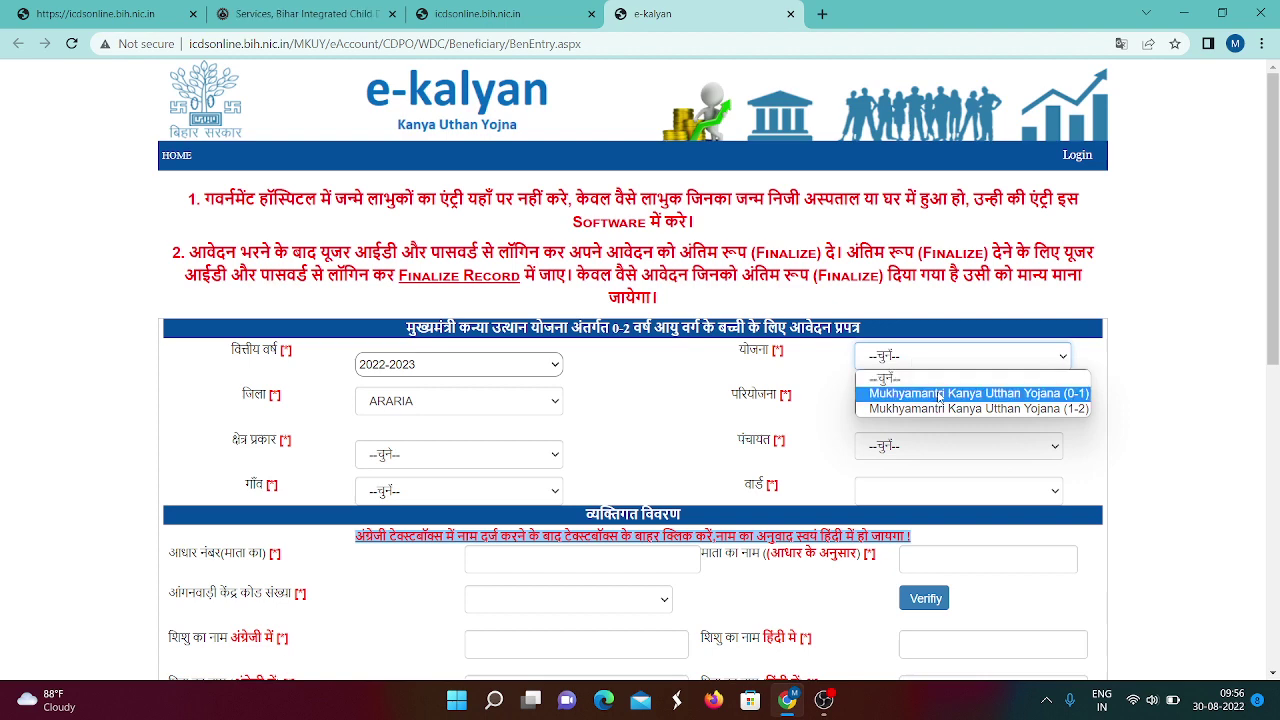
left_click(939, 394)
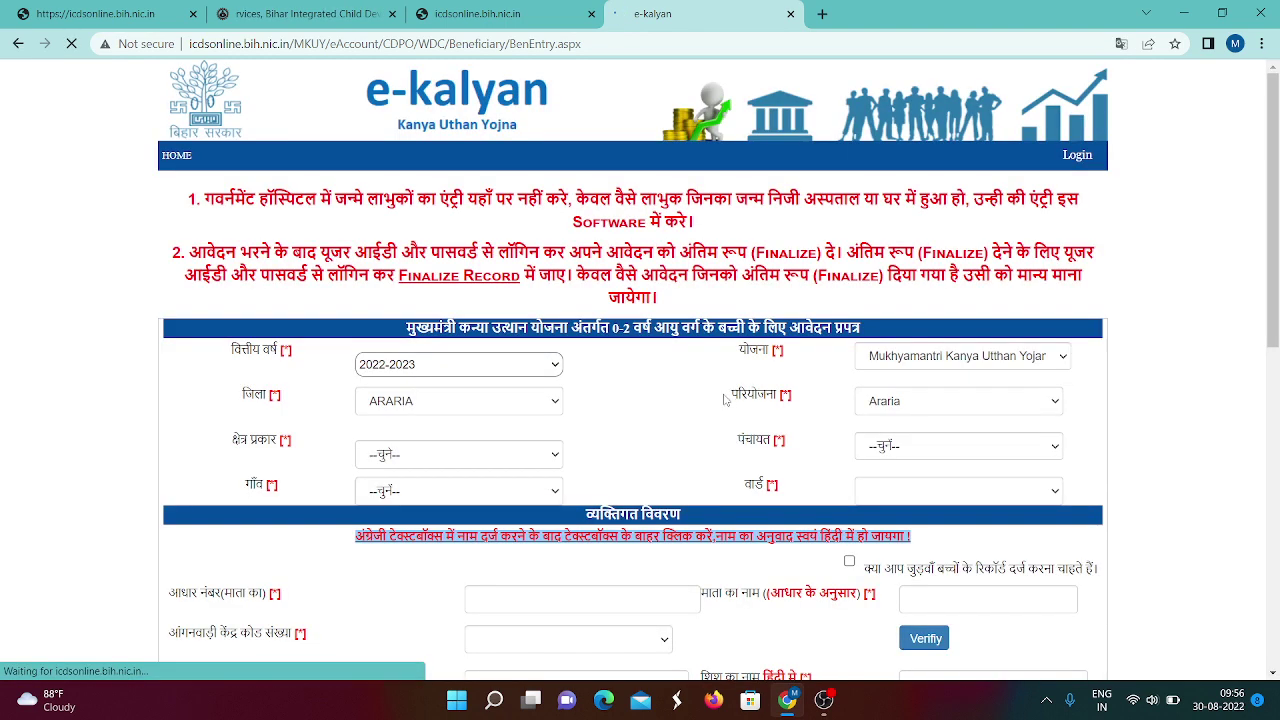
Step: Set the district to PURBI CHAMPARAN and the project to Kotwa
left_click(495, 400)
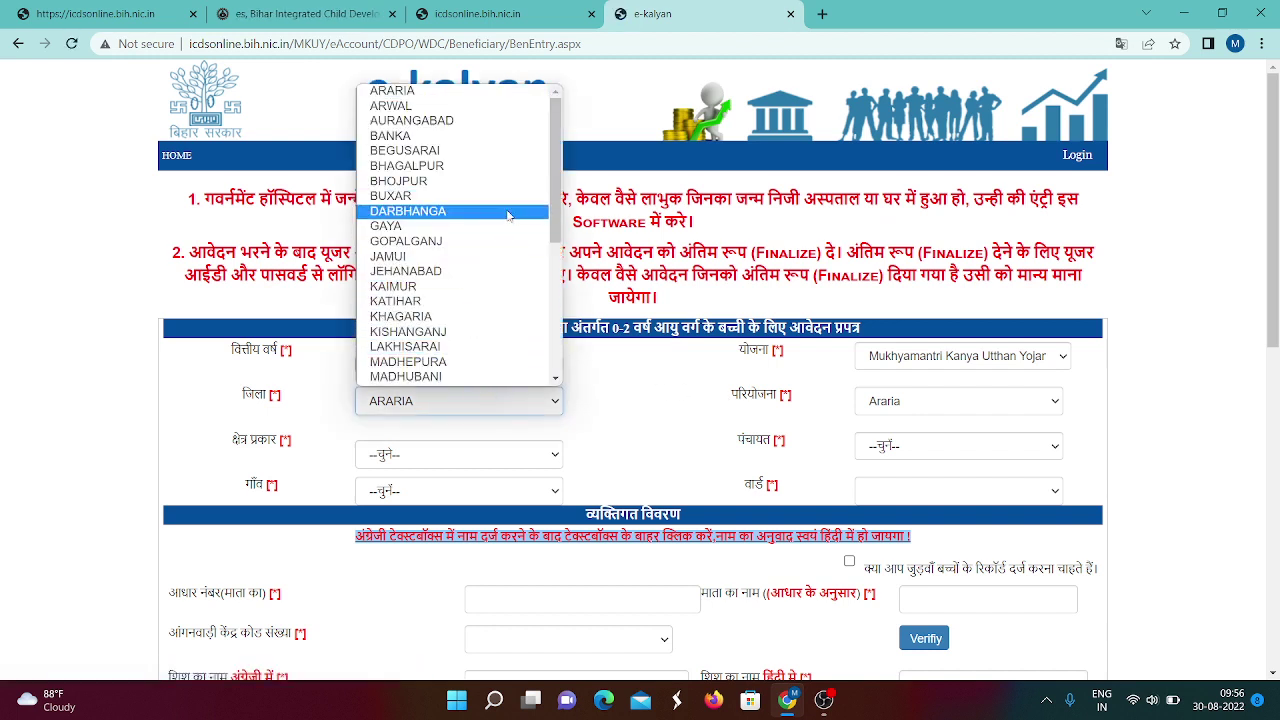
scroll(490, 300, "down", 3)
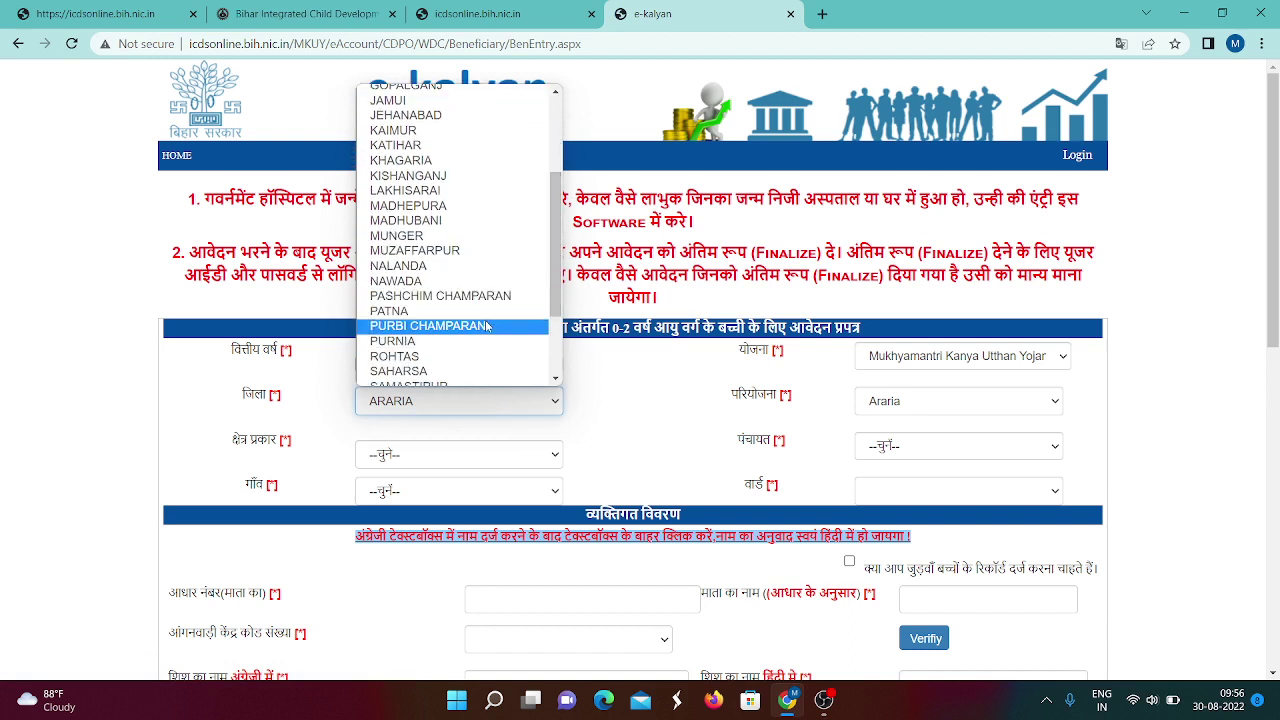
left_click(487, 326)
left_click(894, 406)
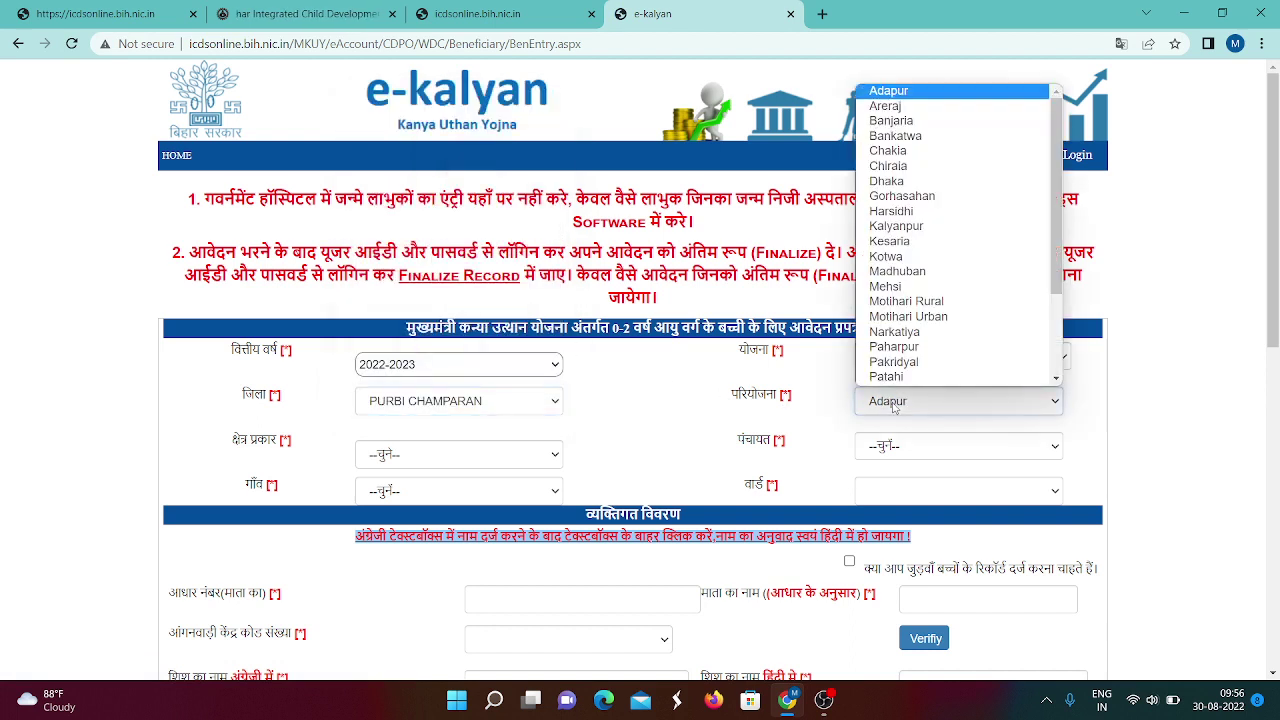
left_click(887, 259)
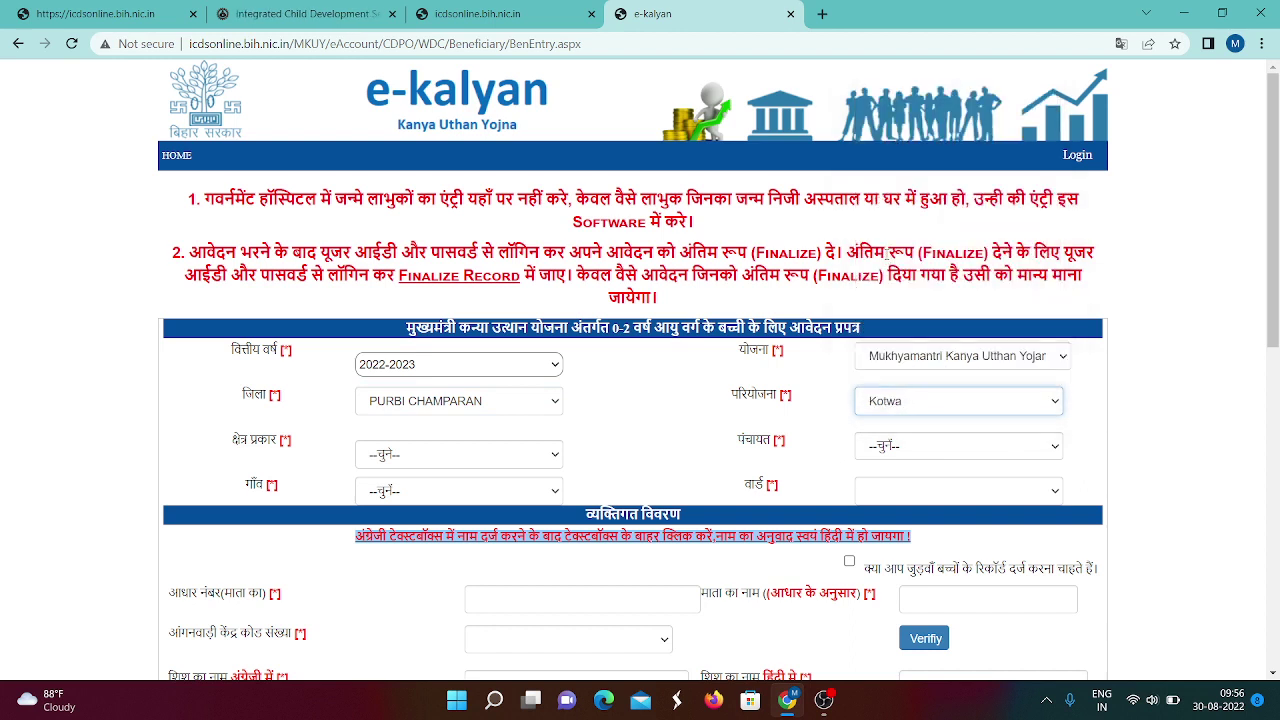
Step: Set the area type to ग्रामीण (rural), the panchayat to DUMRA and the village to Dumra
left_click(450, 458)
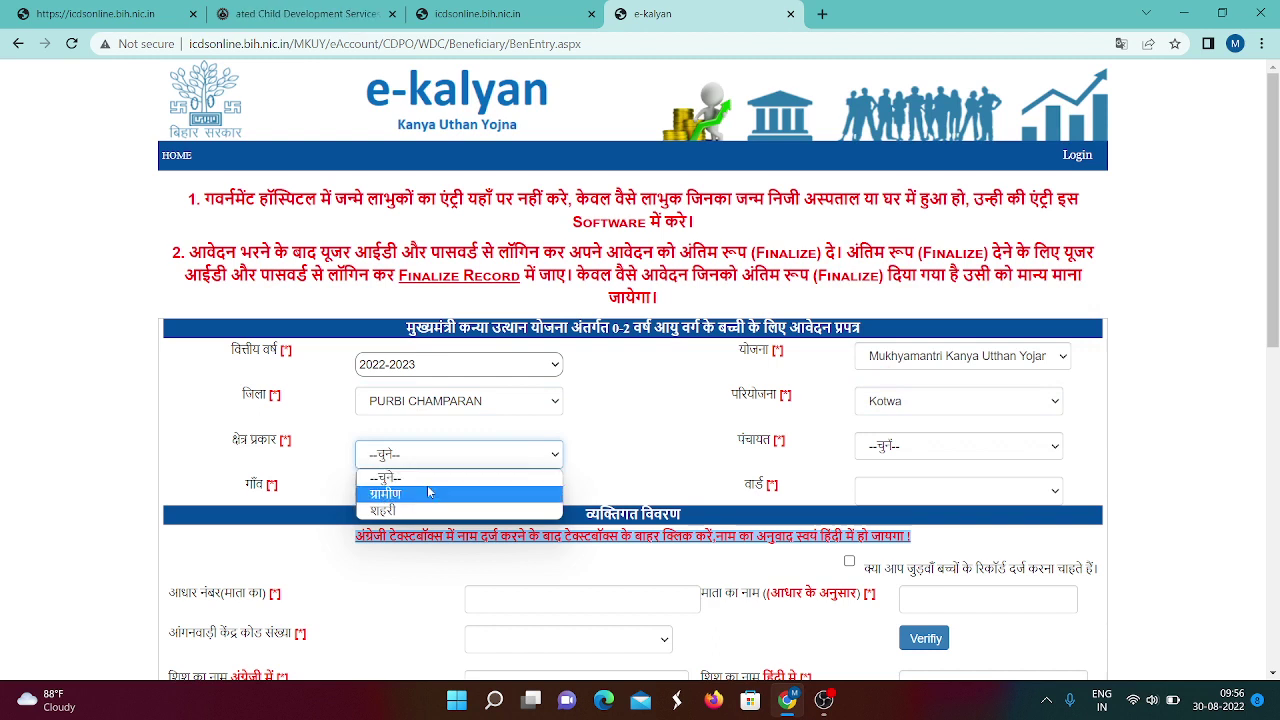
left_click(428, 492)
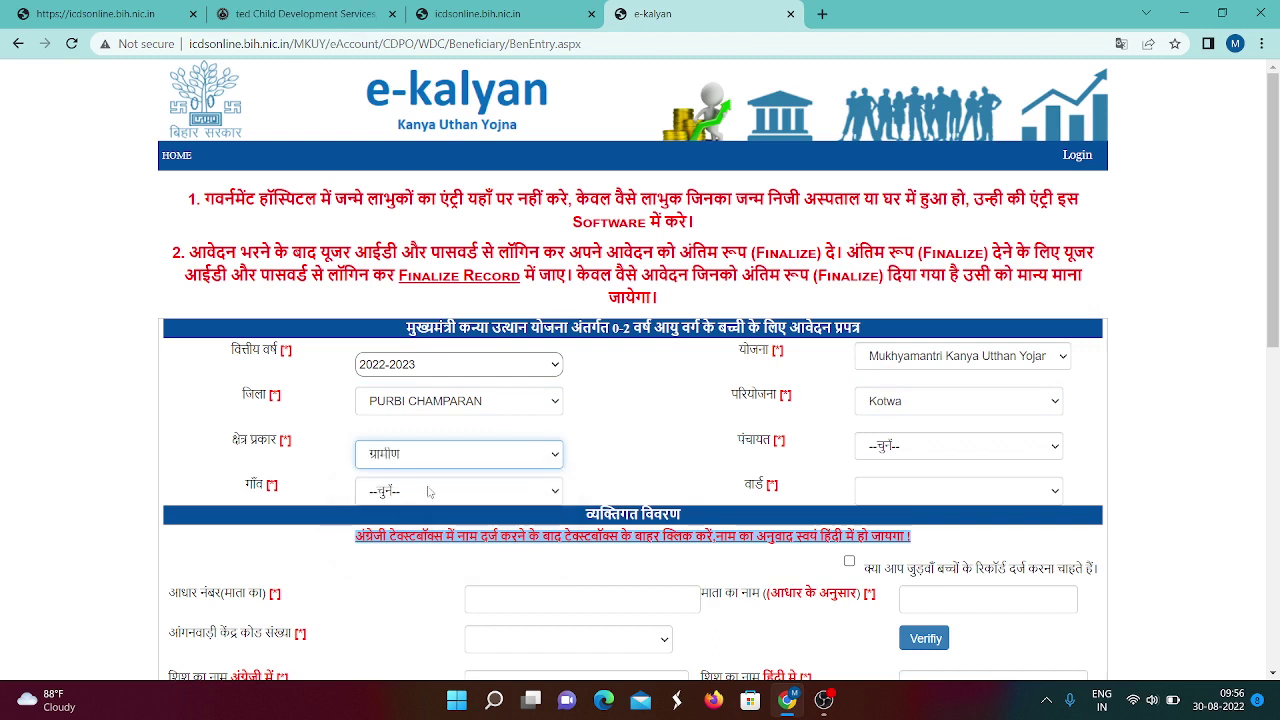
left_click(893, 455)
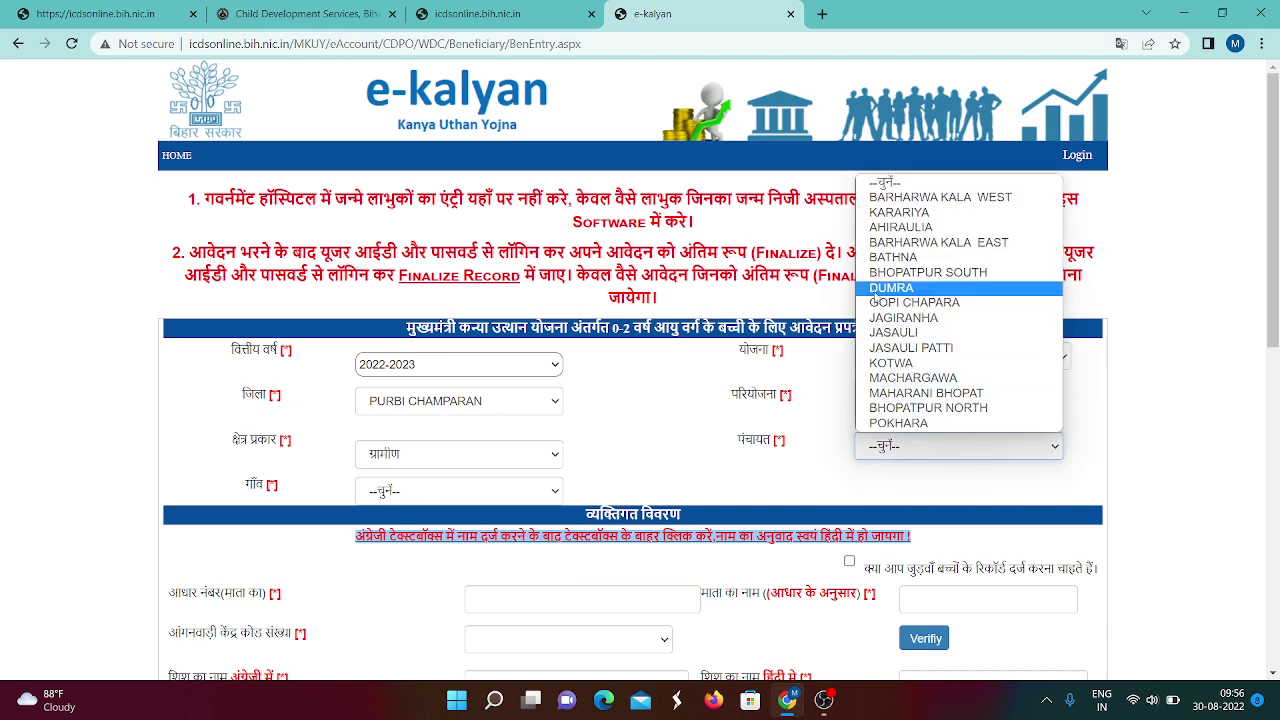
left_click(882, 288)
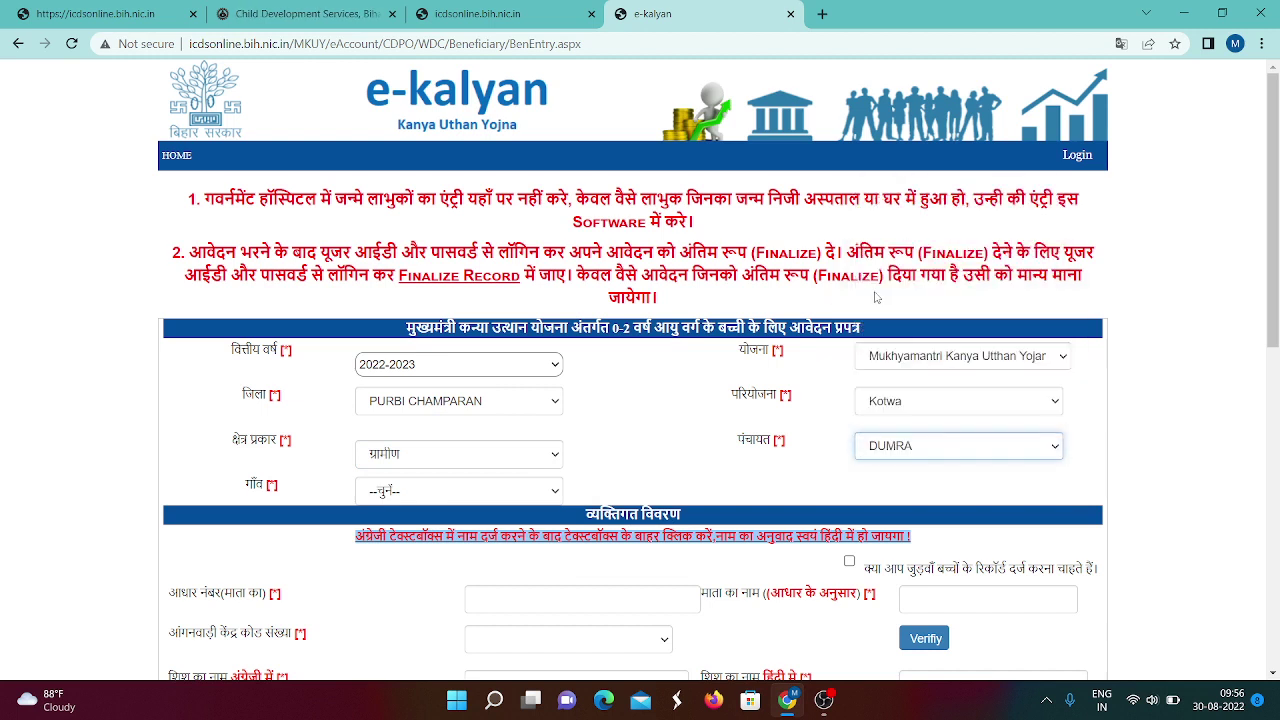
left_click(438, 494)
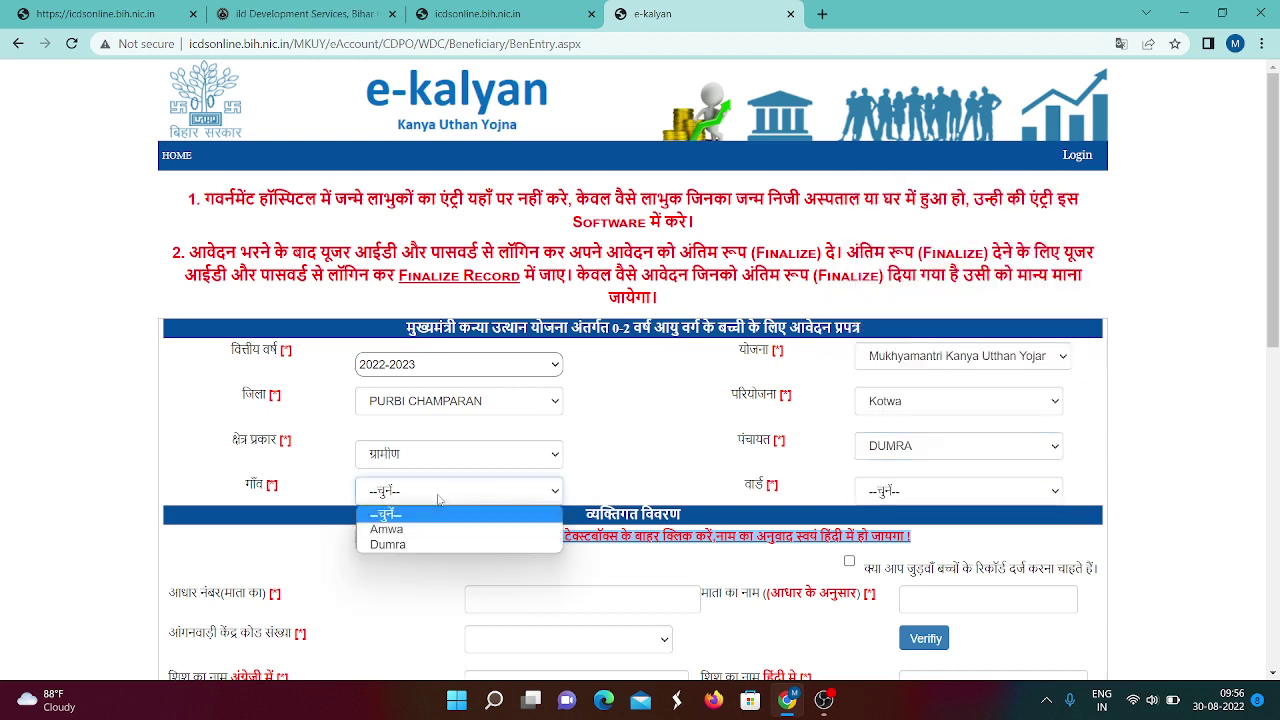
left_click(420, 545)
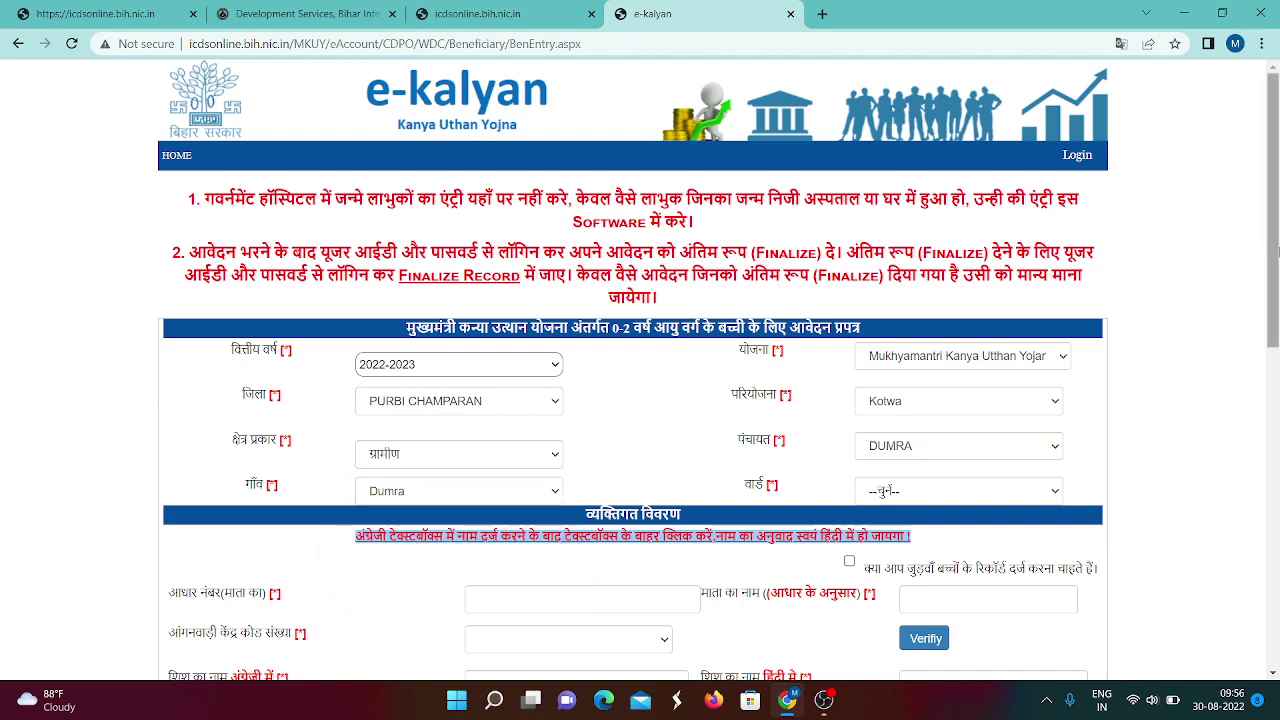
Step: Set the ward to WARD-05 in the location details of the application
left_click_drag(1267, 255, 1278, 402)
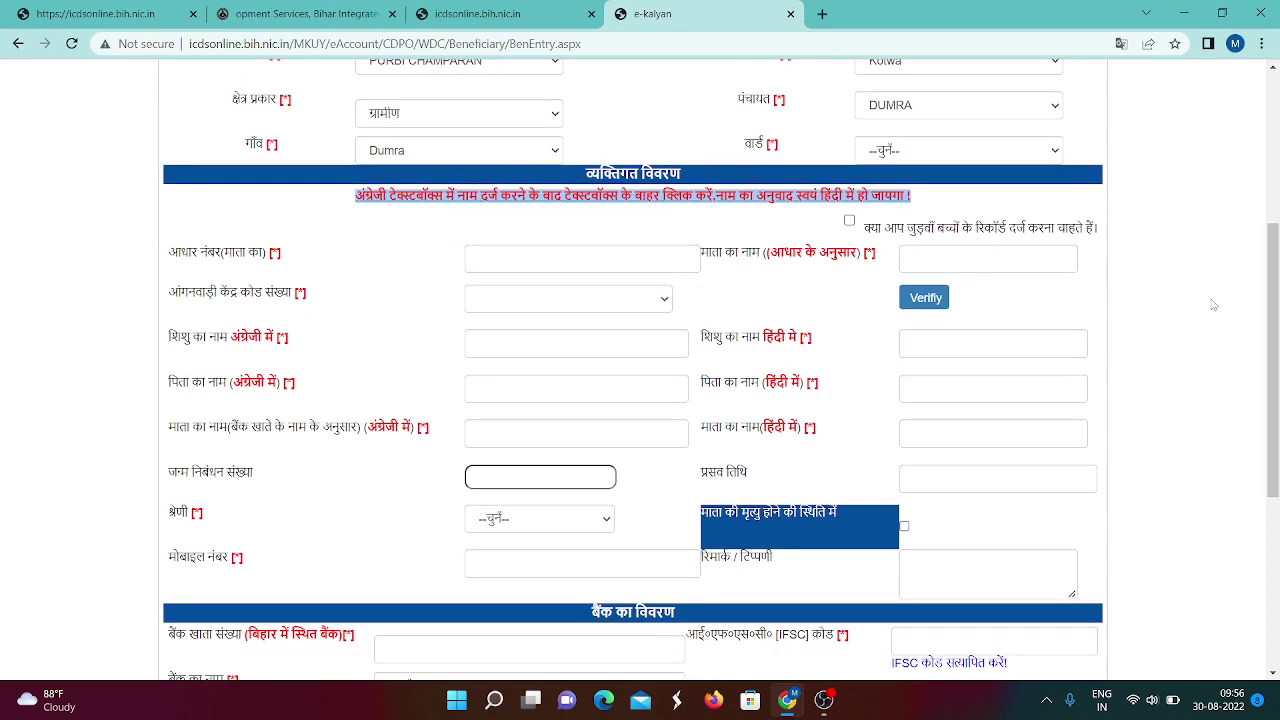
left_click(966, 250)
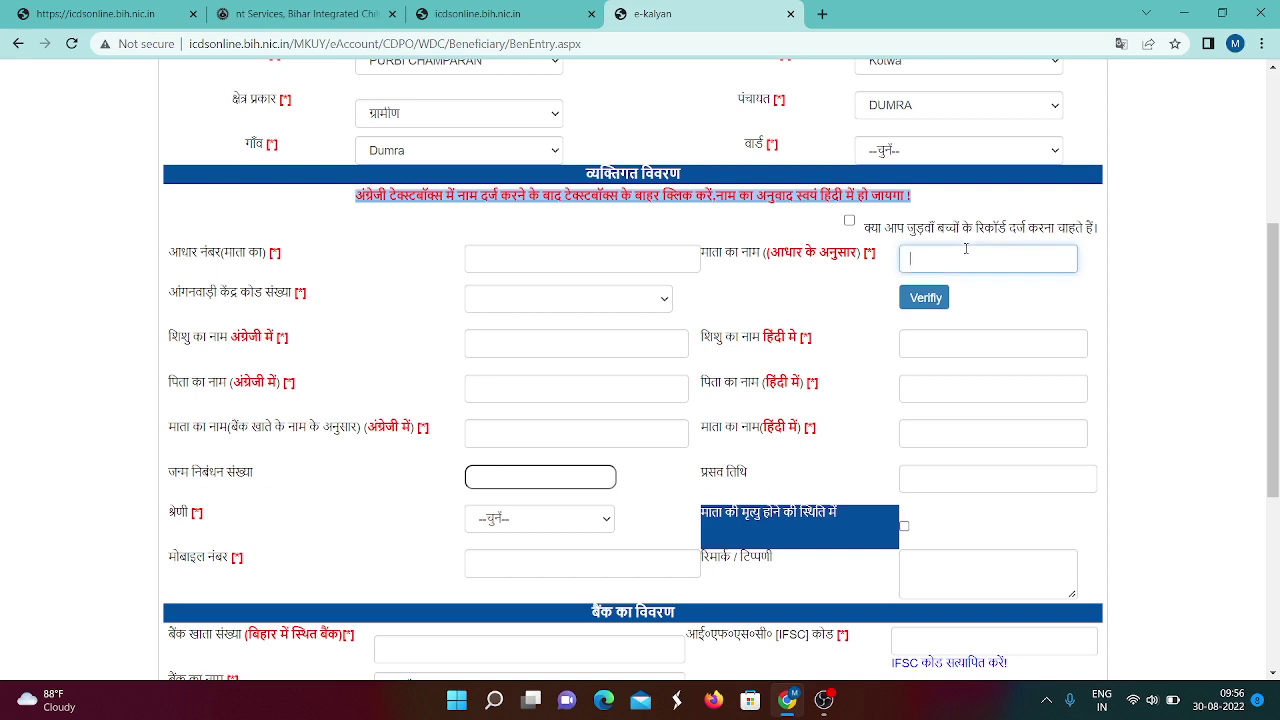
left_click(597, 298)
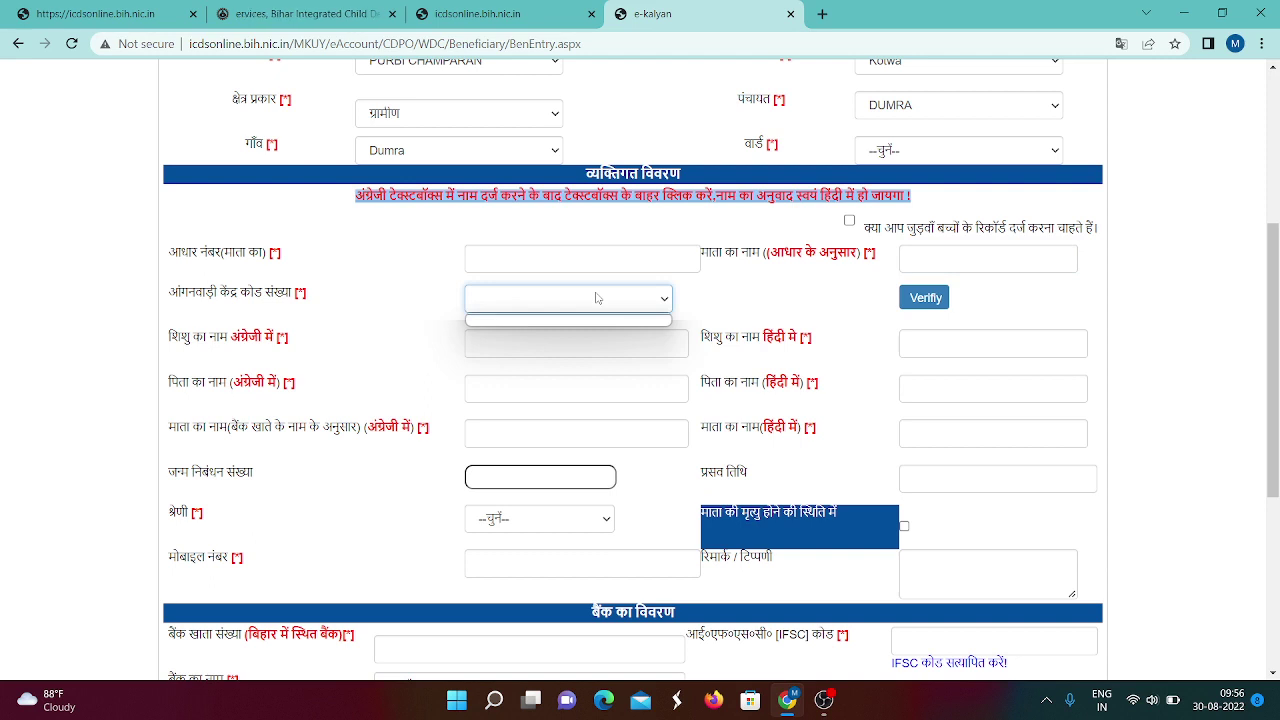
left_click(893, 152)
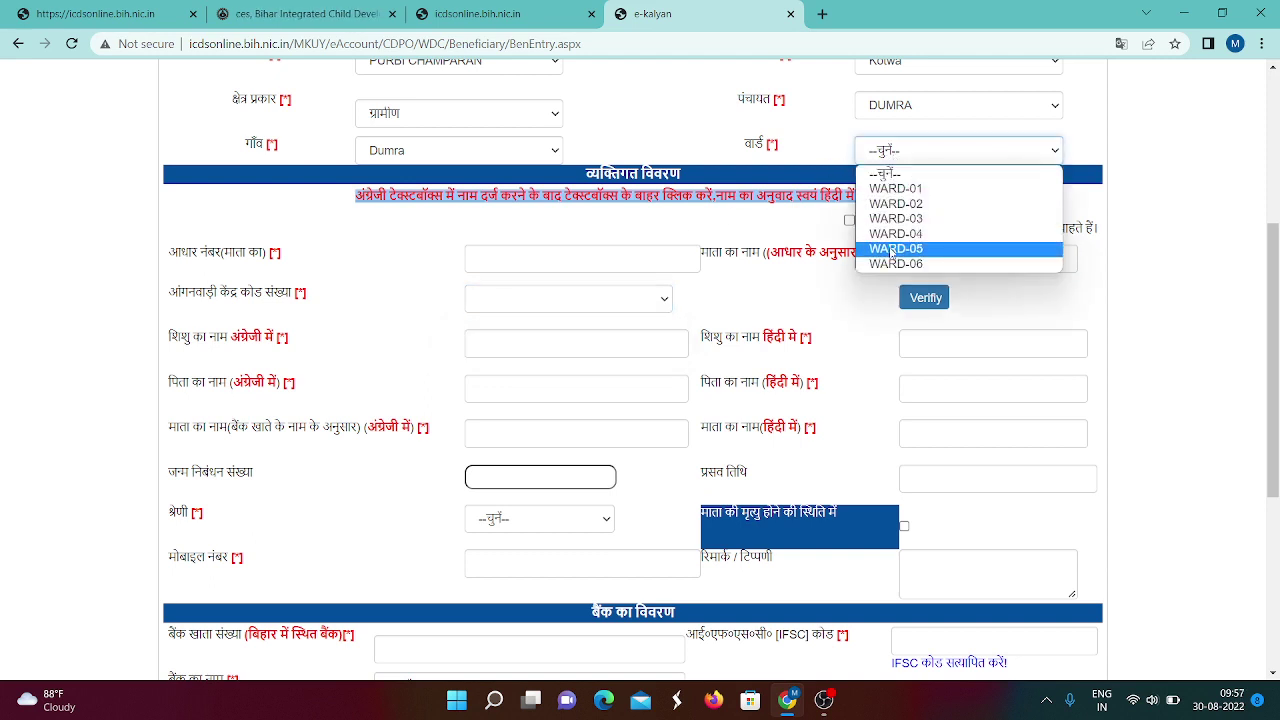
left_click(890, 250)
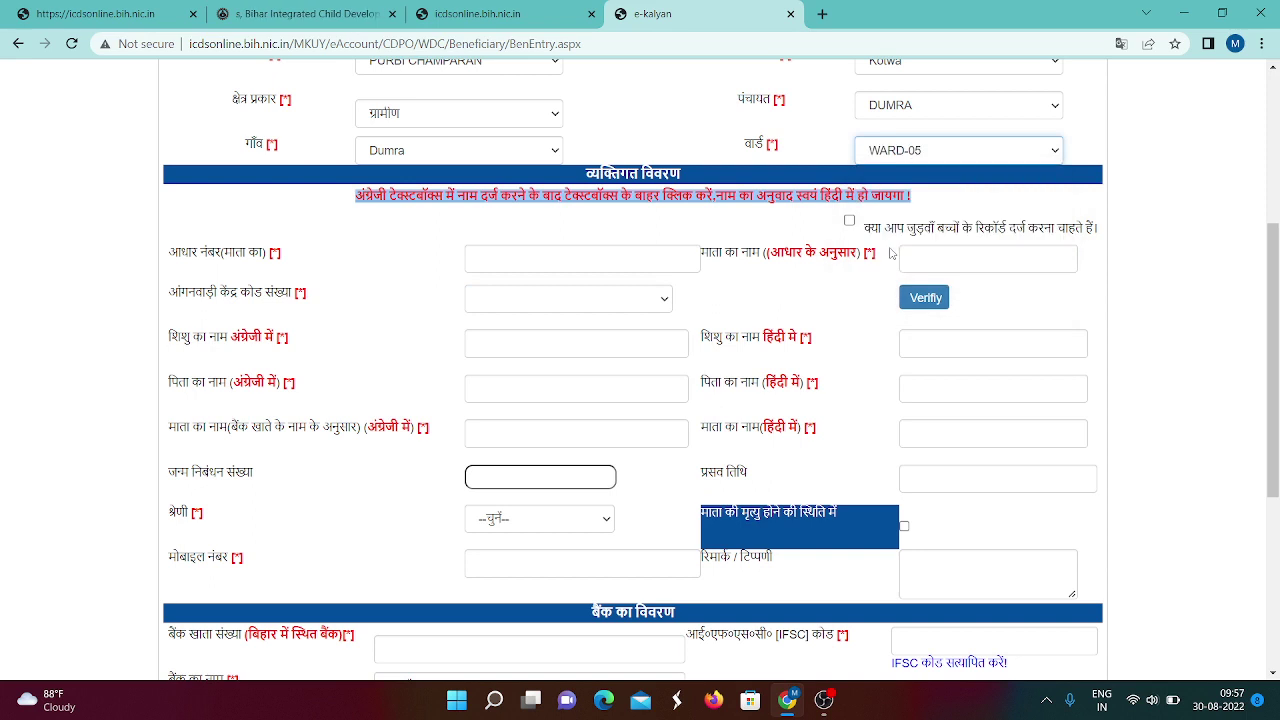
Step: Mark the application as a twin-children record and select the second Anganwadi centre offered for the centre code
left_click(633, 300)
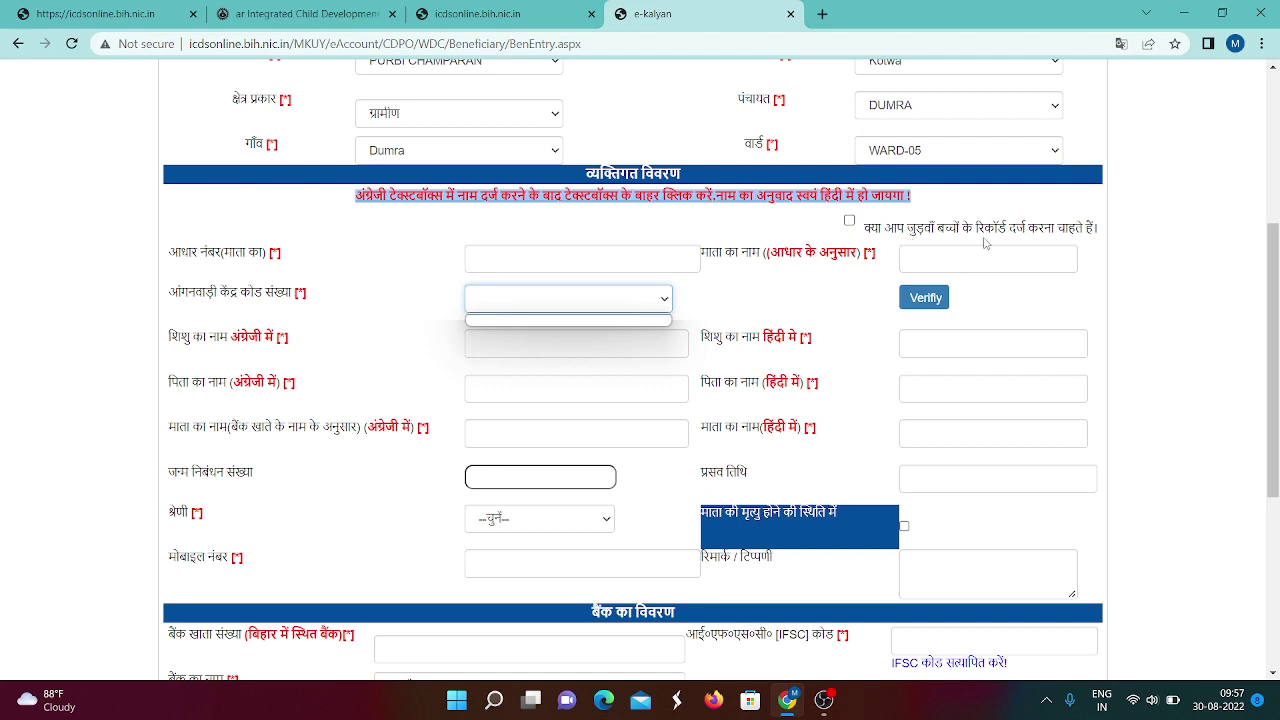
left_click(848, 222)
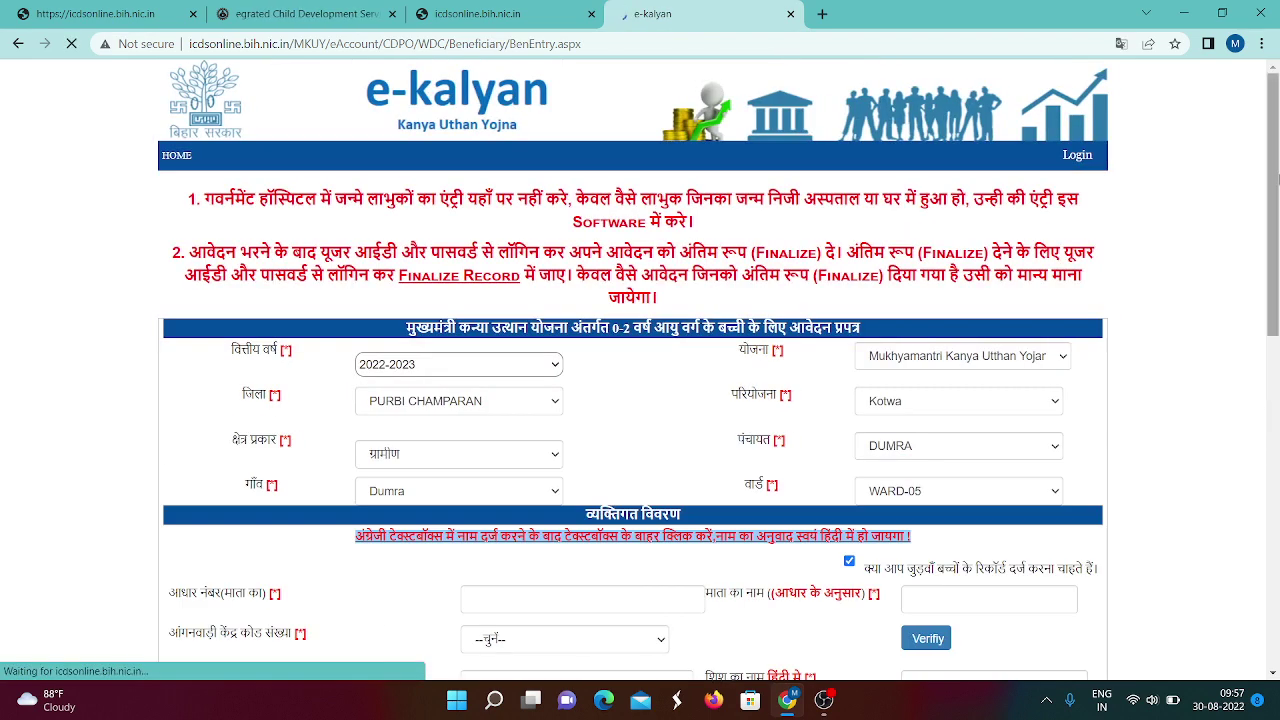
scroll(635, 312, "down", 3)
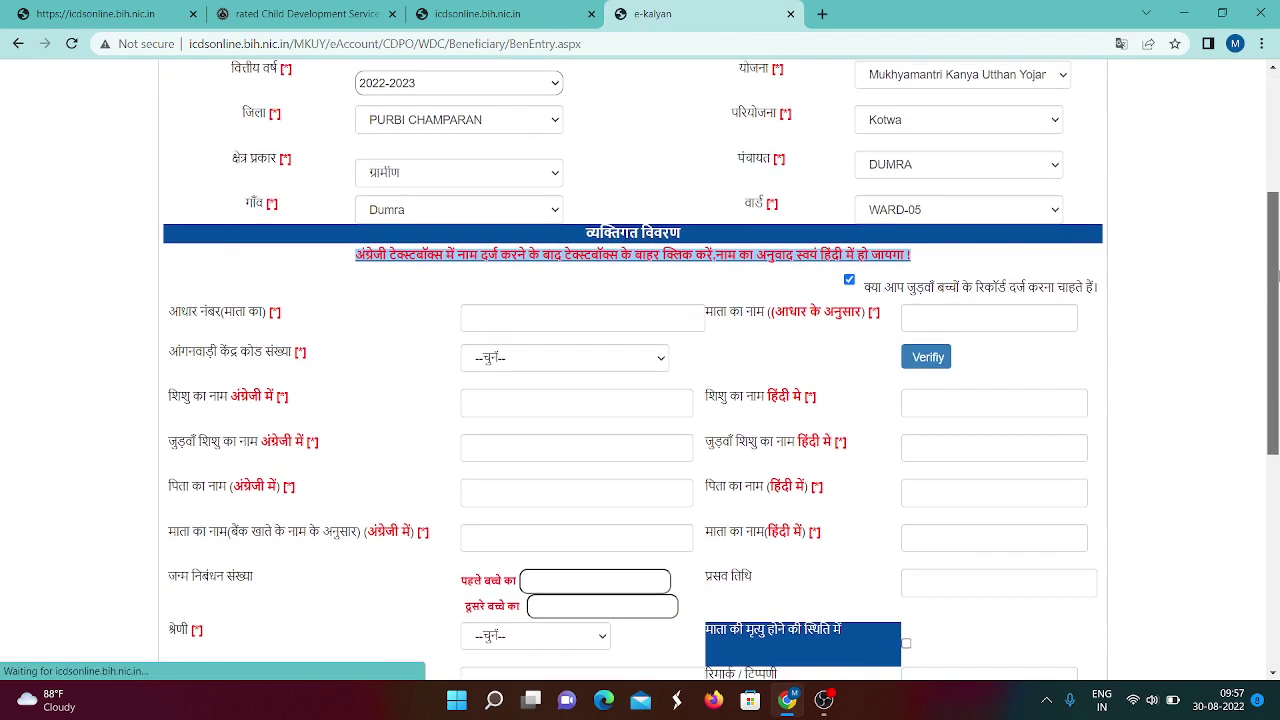
left_click(569, 360)
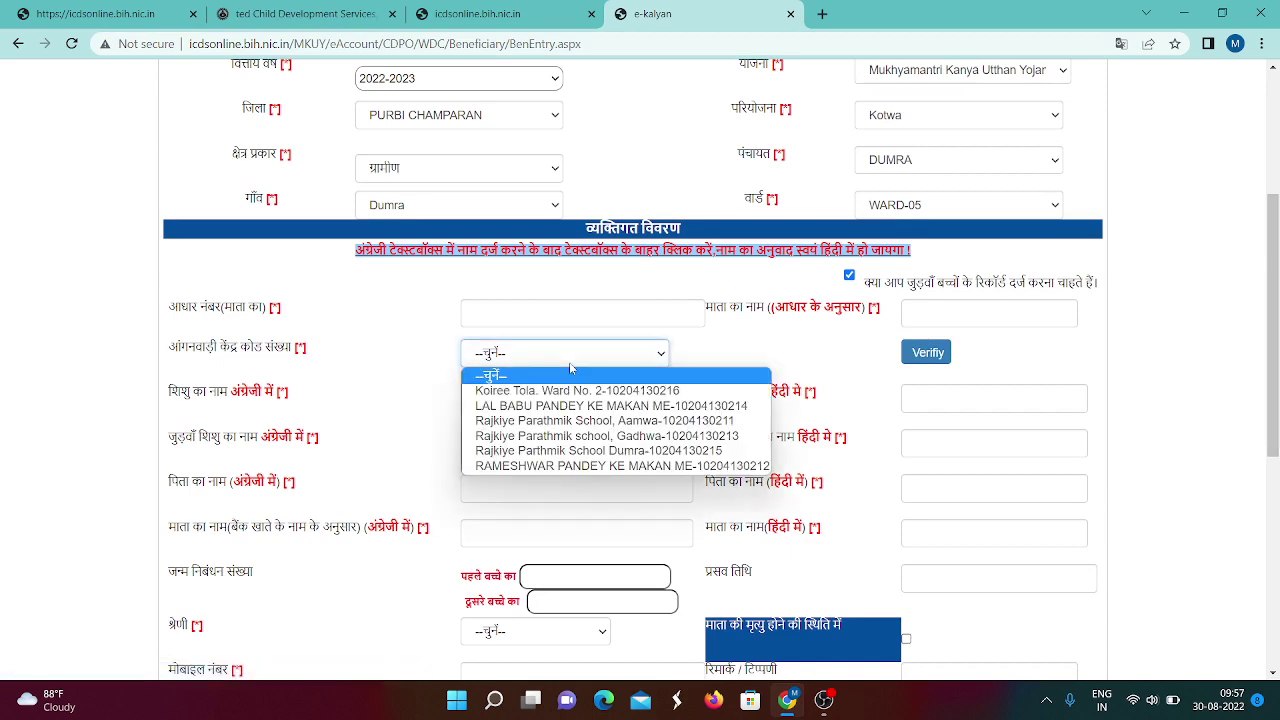
left_click(569, 405)
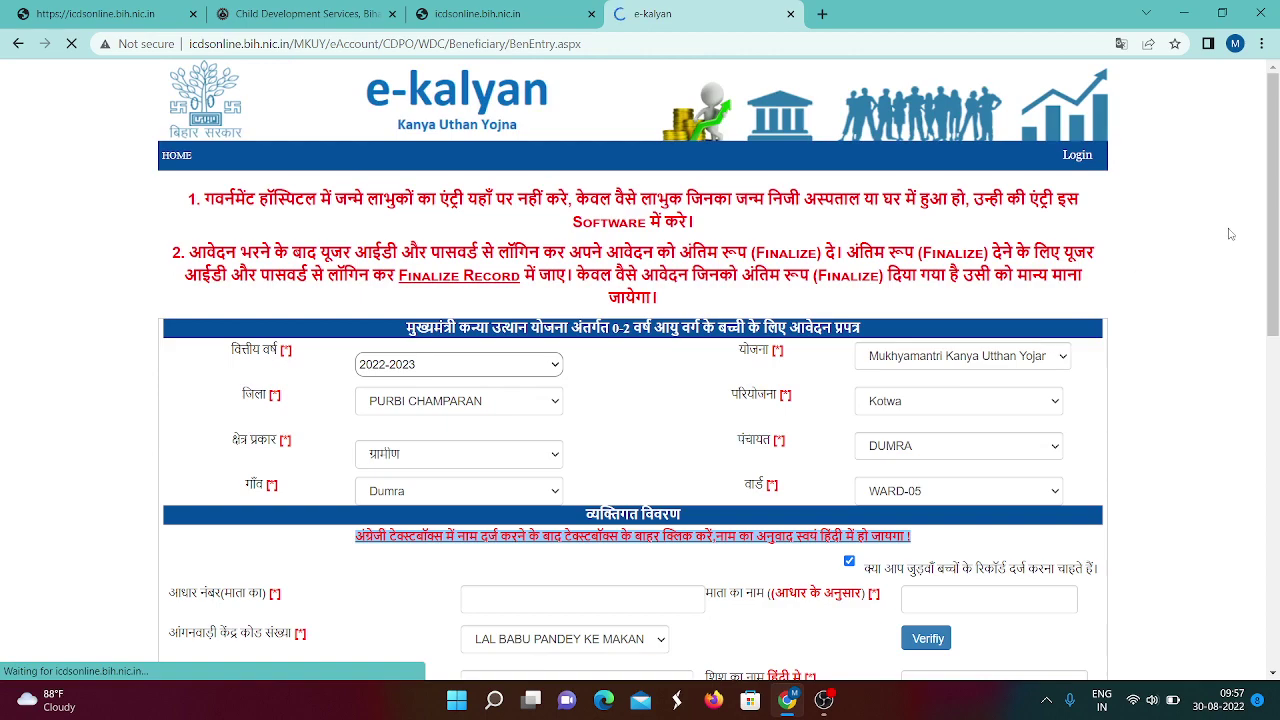
Step: Review the child name fields in English and Hindi, and clear the twin-children option
scroll(1273, 229, "down", 4)
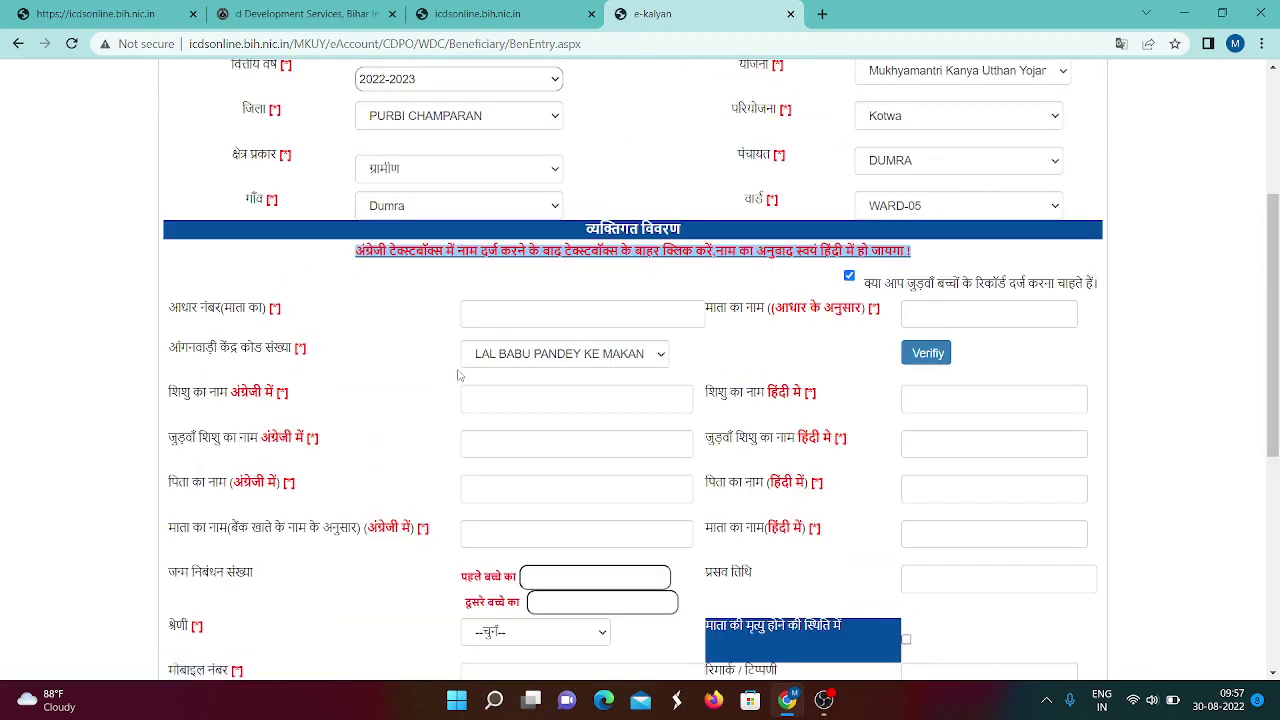
left_click(485, 396)
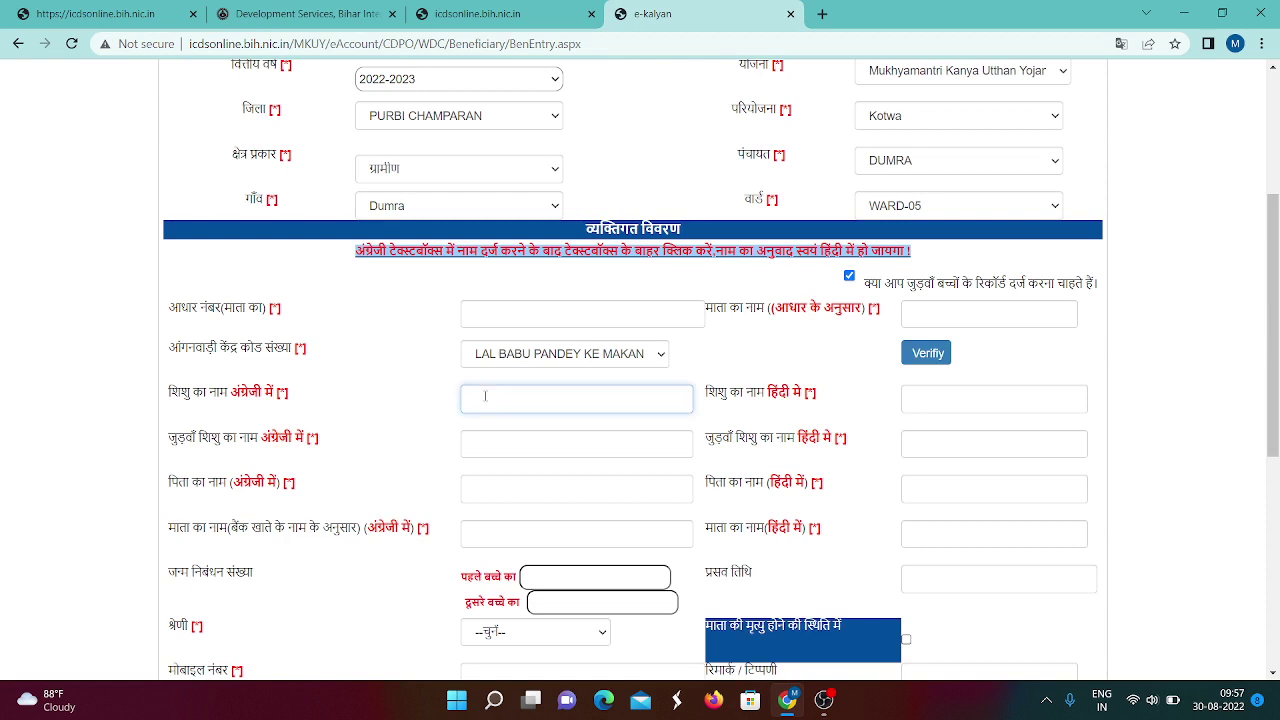
left_click(921, 407)
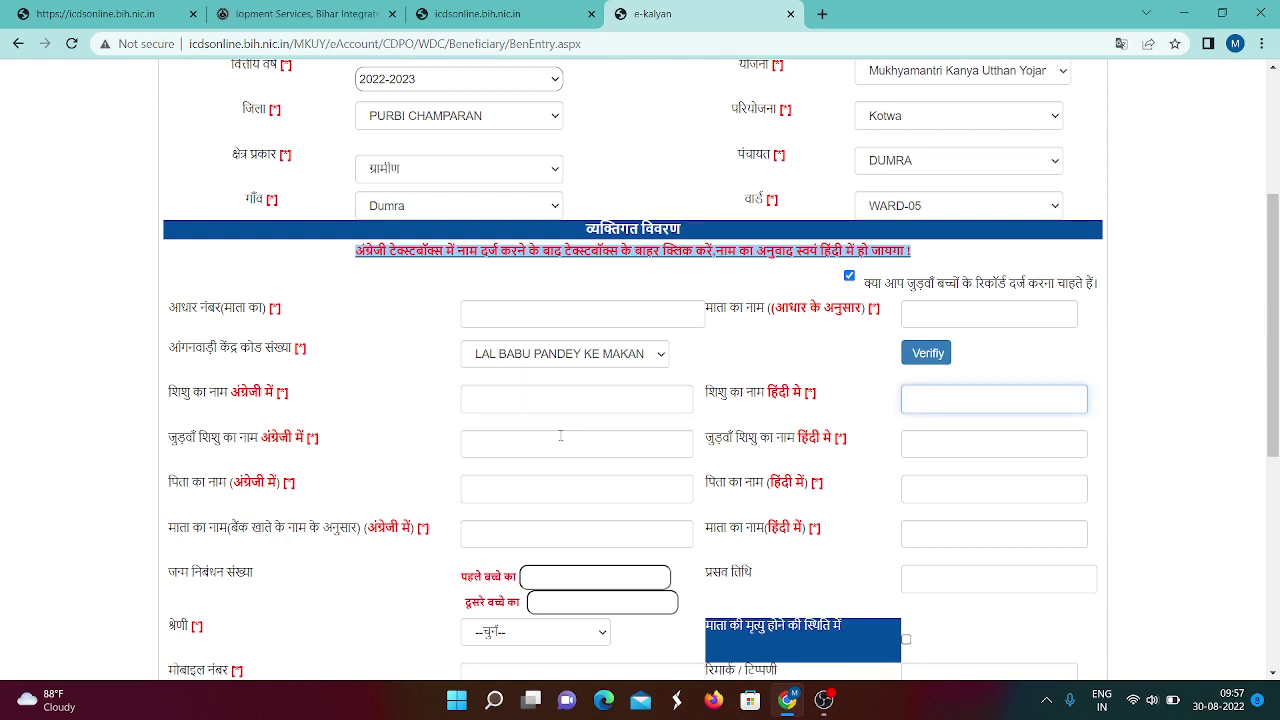
left_click(849, 276)
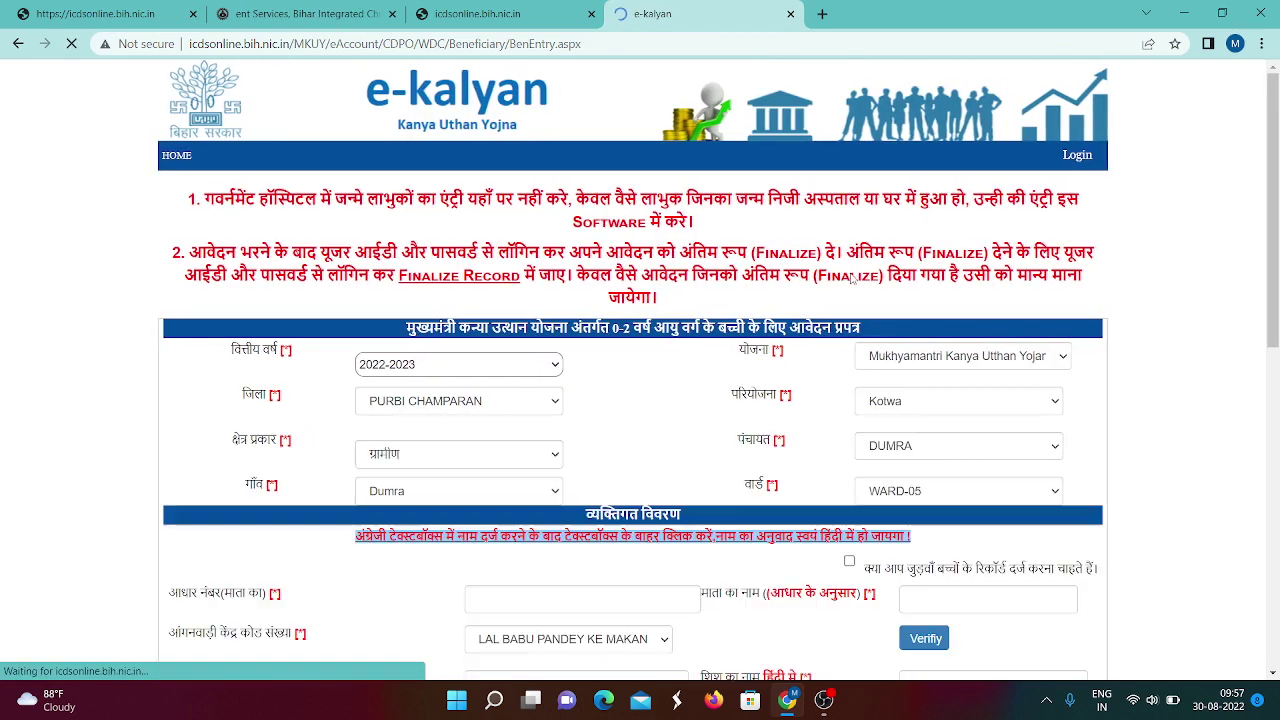
Step: Review the remaining personal details, bank details and document upload sections of the application form
left_click_drag(1277, 200, 1277, 427)
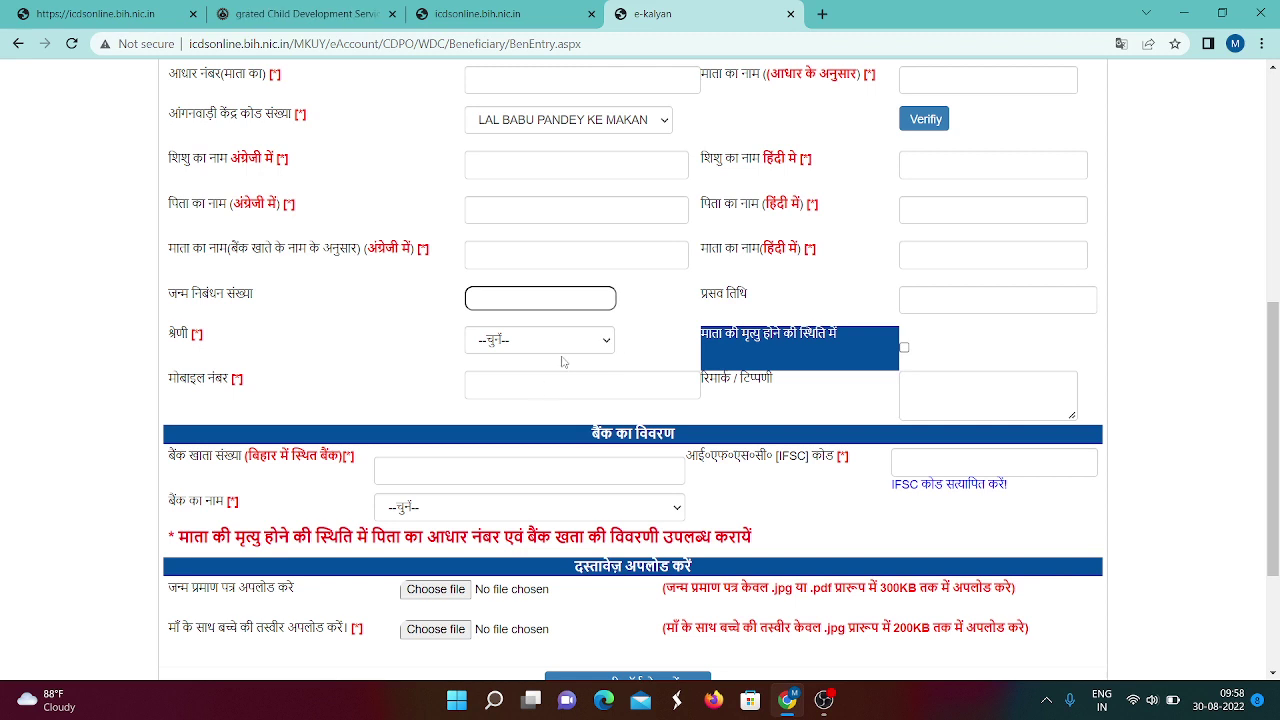
left_click(462, 476)
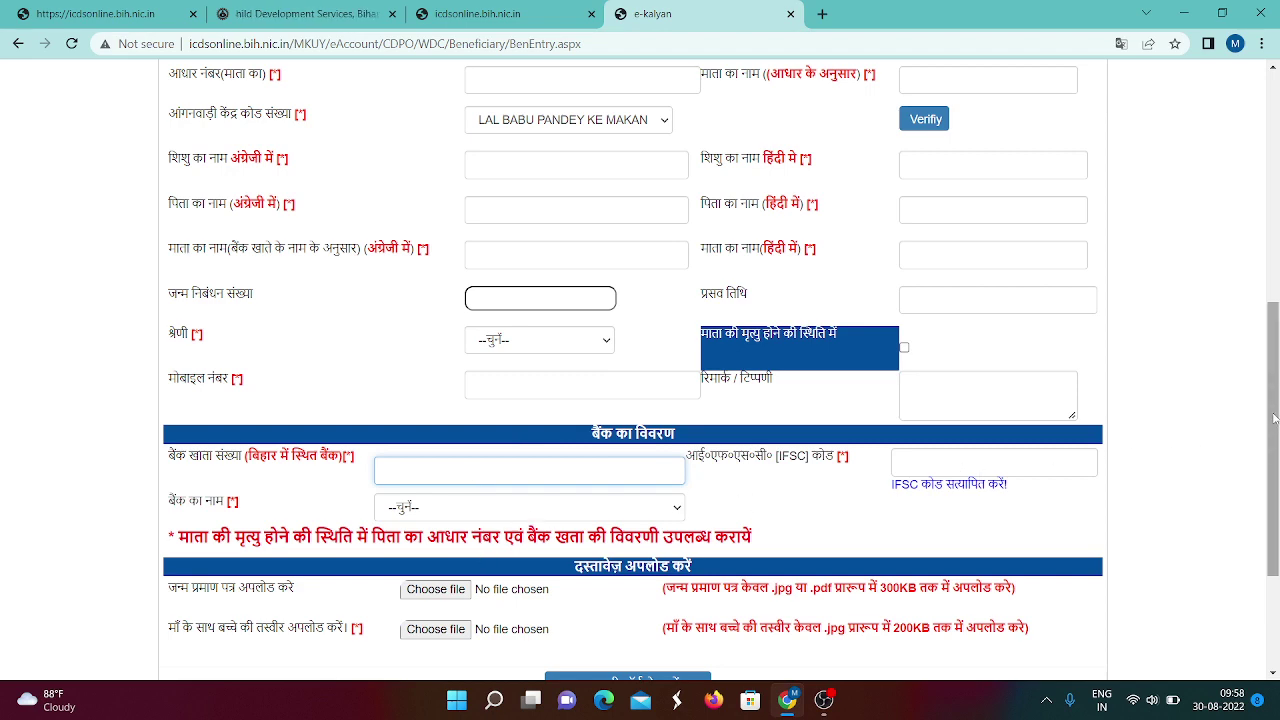
left_click_drag(1274, 418, 1274, 484)
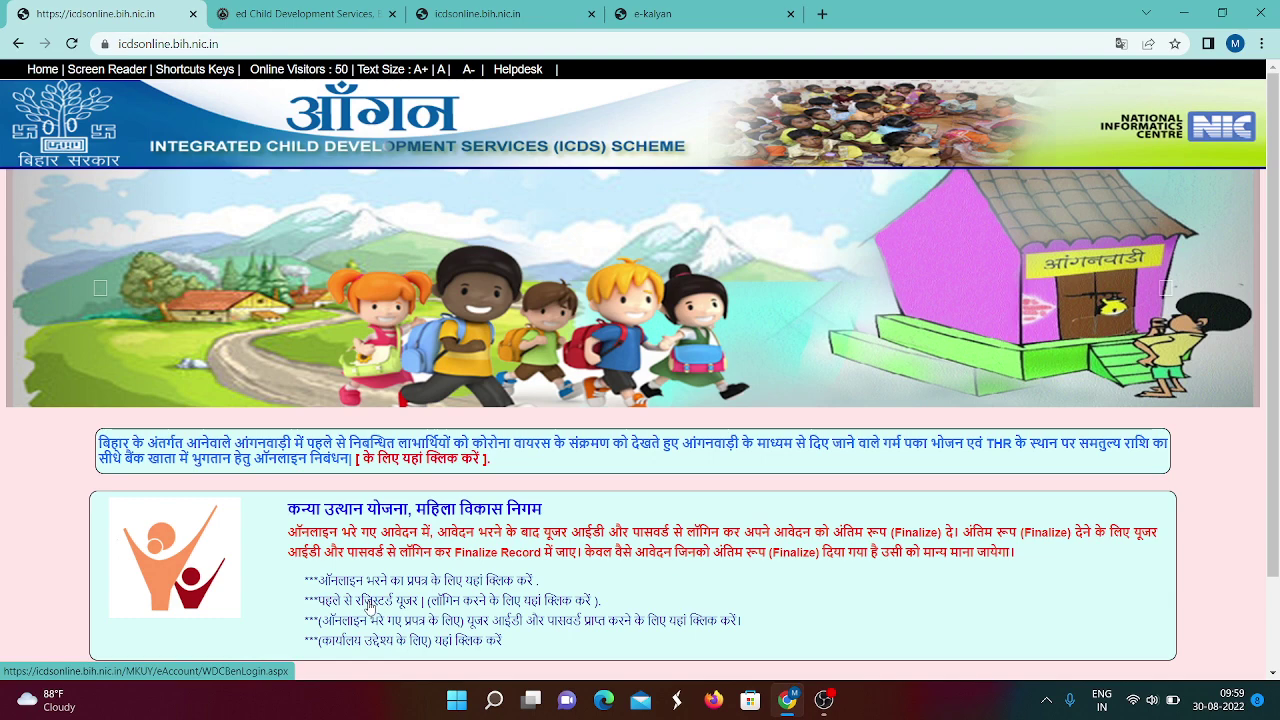
Step: Open the Kanya Utthan Yojana login page for already registered users from the ICDS online homepage
left_click(369, 606)
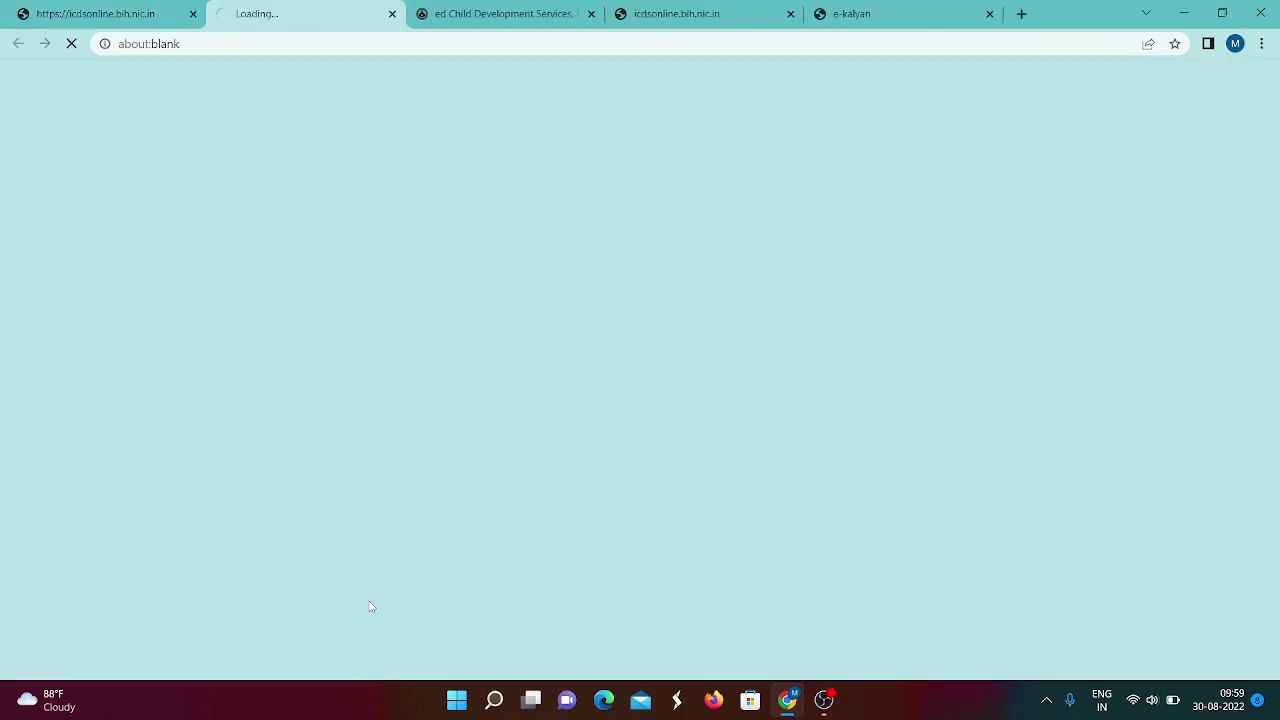